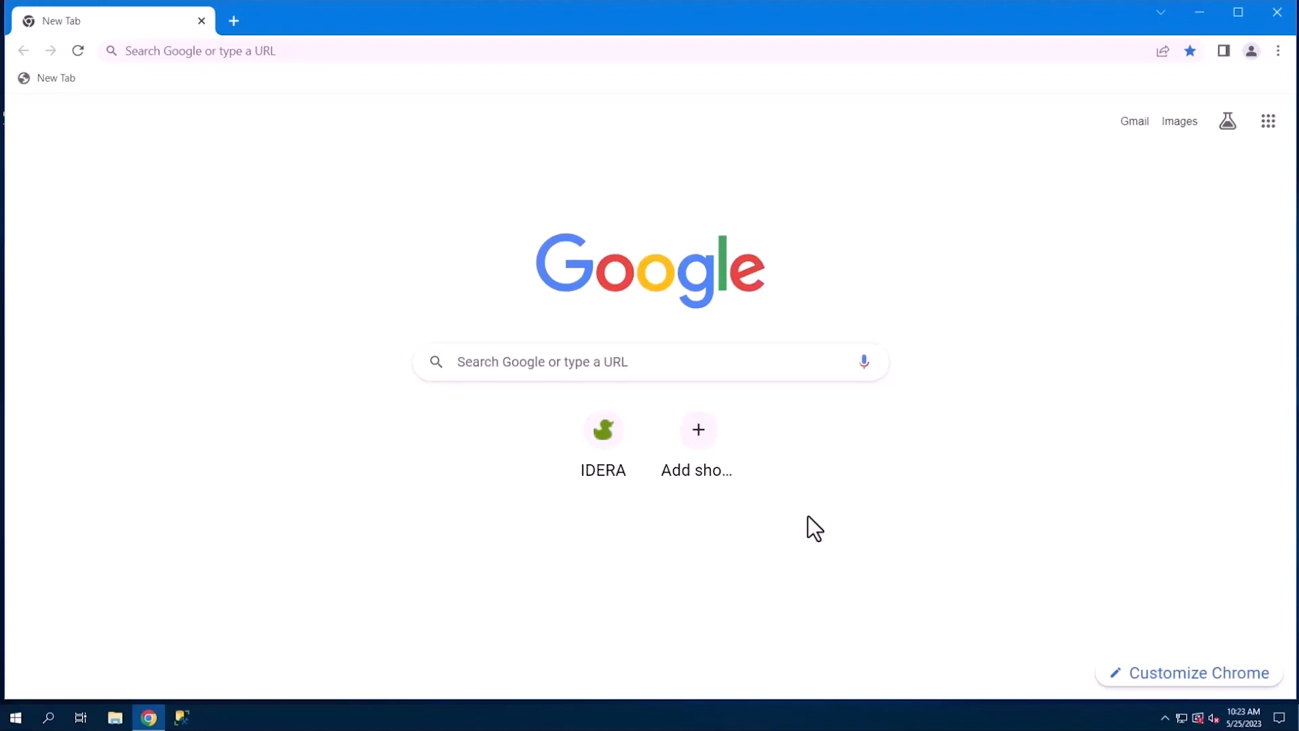
Open the ER/Studio Team Server 19.3 Team Server and Repository Installation and Upgrade Guide from IDERA's product documentation at idera.com.
{"action": "left_click", "coordinate": [306, 53]}
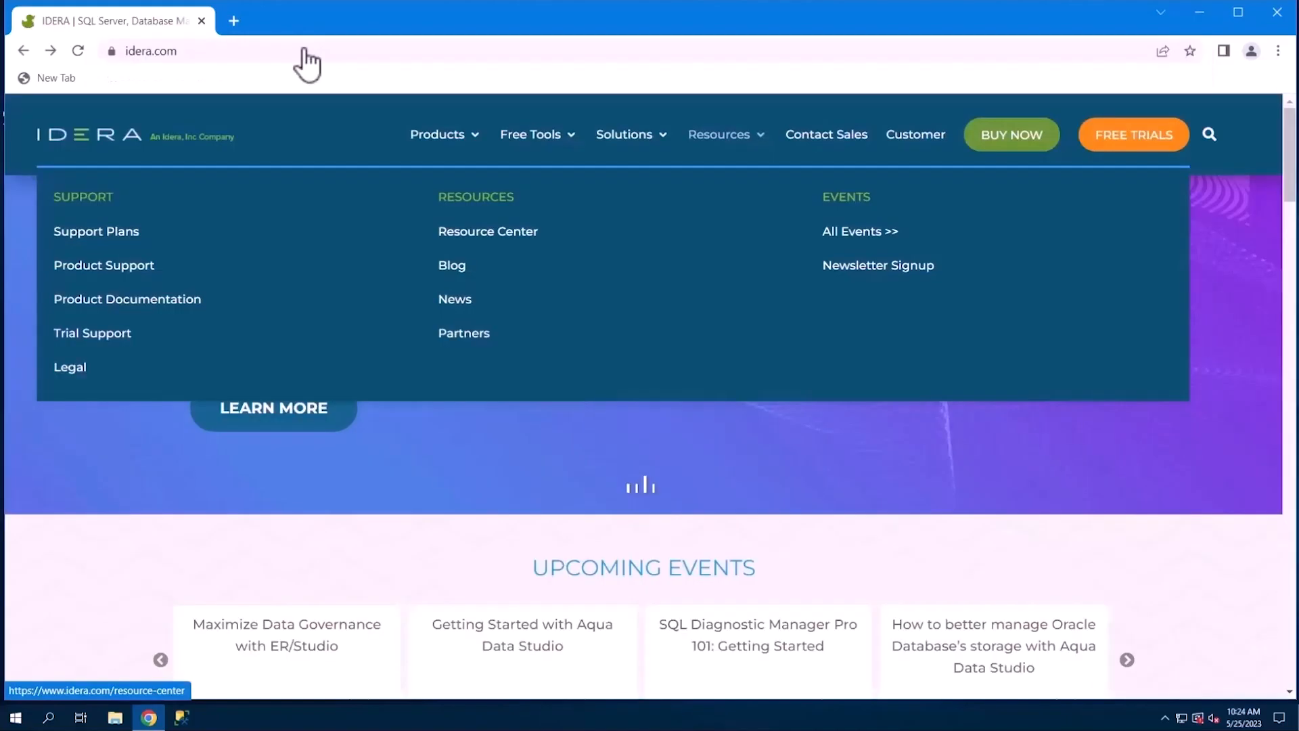
{"action": "left_click", "coordinate": [125, 316]}
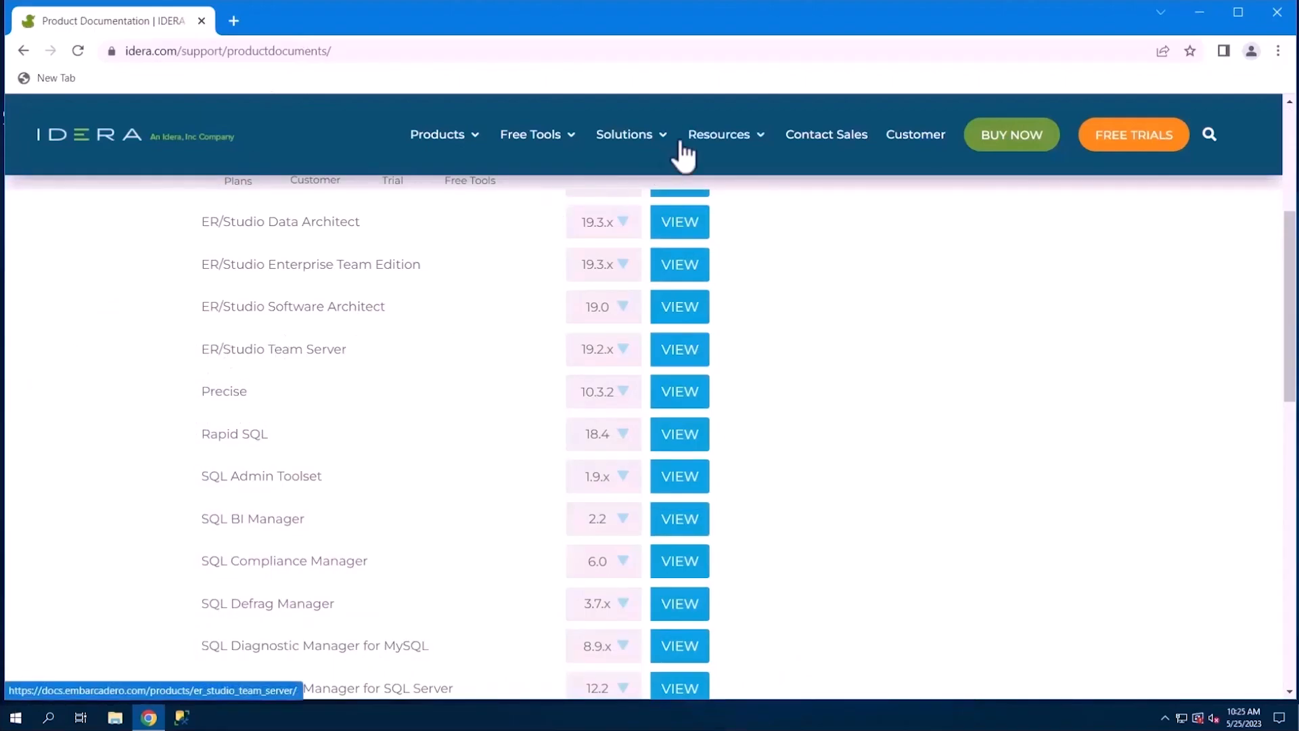
{"action": "left_click", "coordinate": [689, 349]}
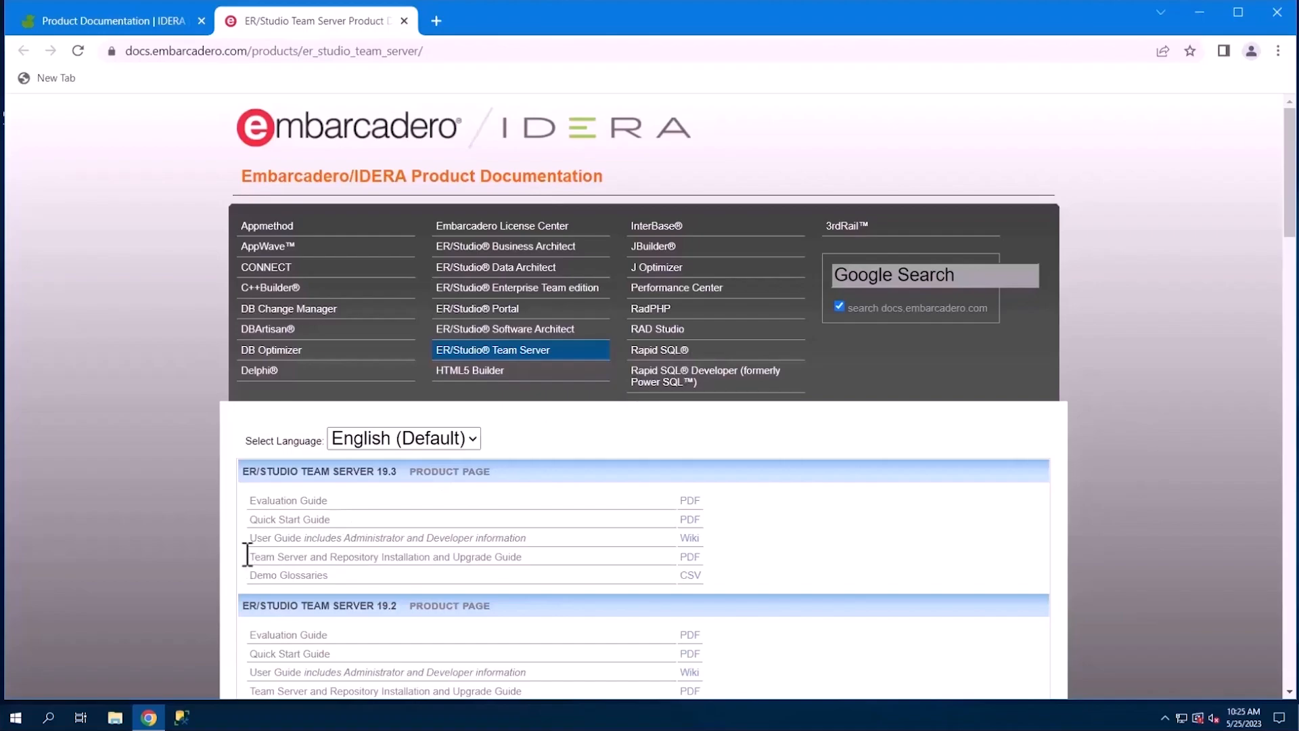
{"action": "left_click", "coordinate": [690, 562]}
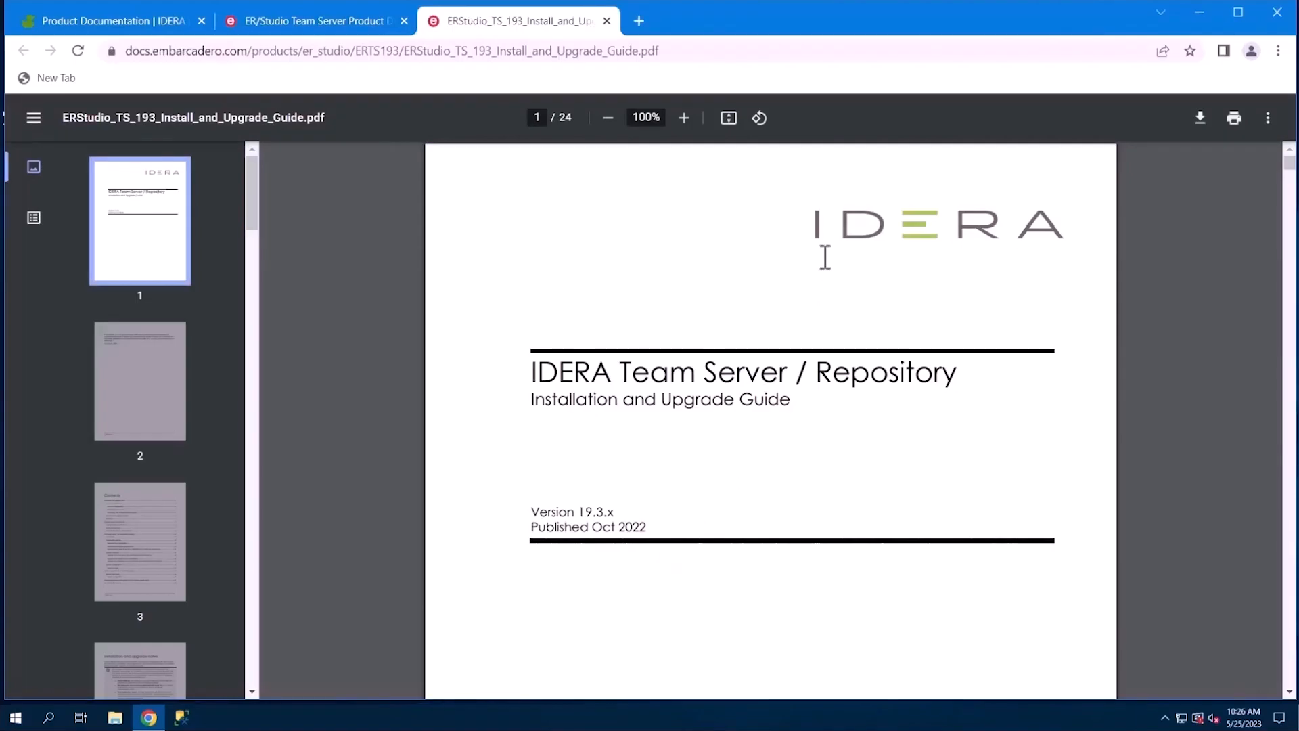
Read through the guide's minimum requirements, database server requirements, Microsoft SQL Server characteristics and Team Server installation instructions.
{"action": "scroll", "coordinate": [880, 474], "scroll_direction": "down", "scroll_amount": 4}
{"action": "scroll", "coordinate": [886, 489], "scroll_direction": "down", "scroll_amount": 20}
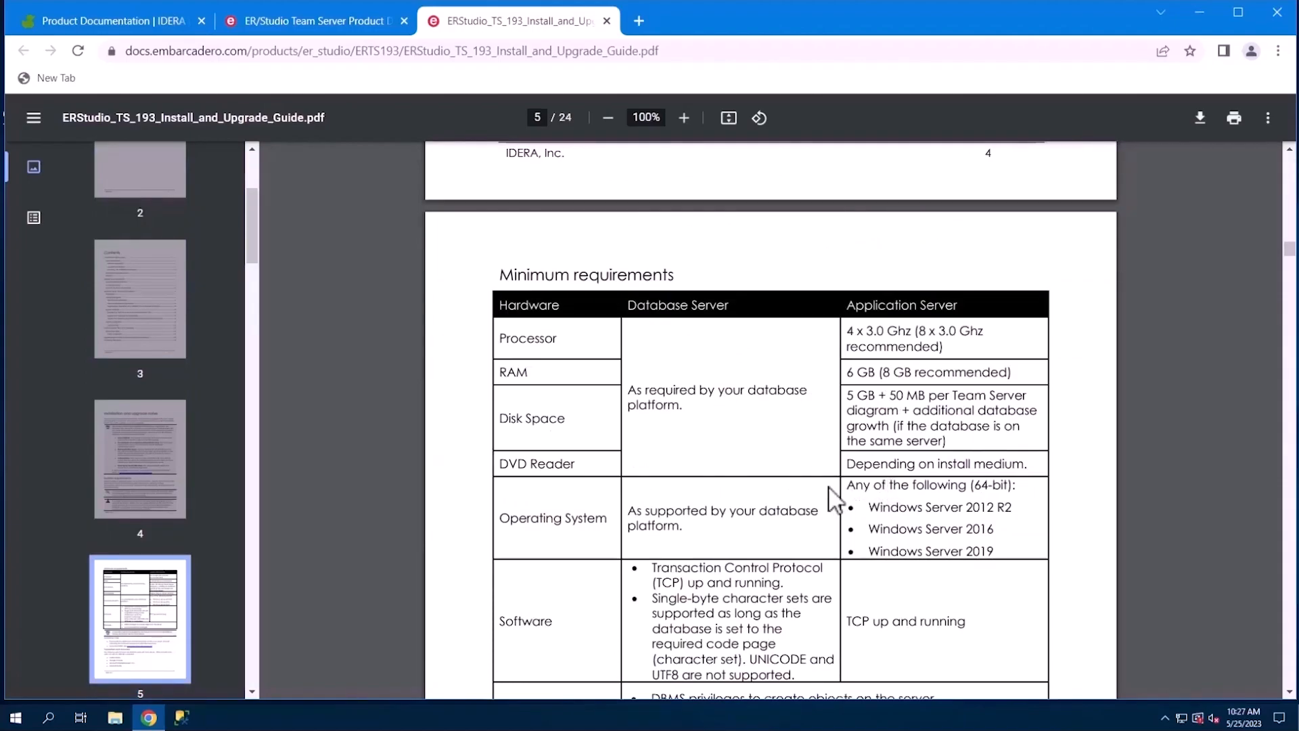
{"action": "scroll", "coordinate": [833, 500], "scroll_direction": "down", "scroll_amount": 20}
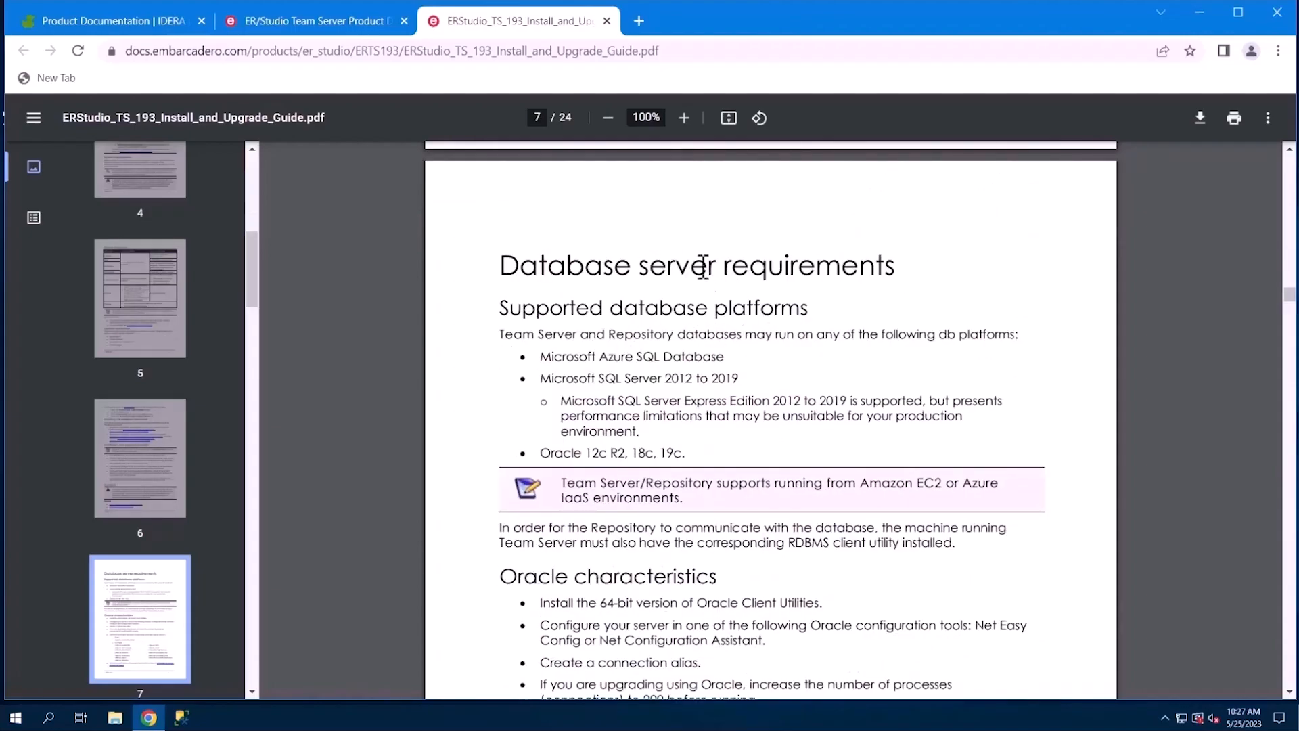
{"action": "scroll", "coordinate": [704, 271], "scroll_direction": "down", "scroll_amount": 10}
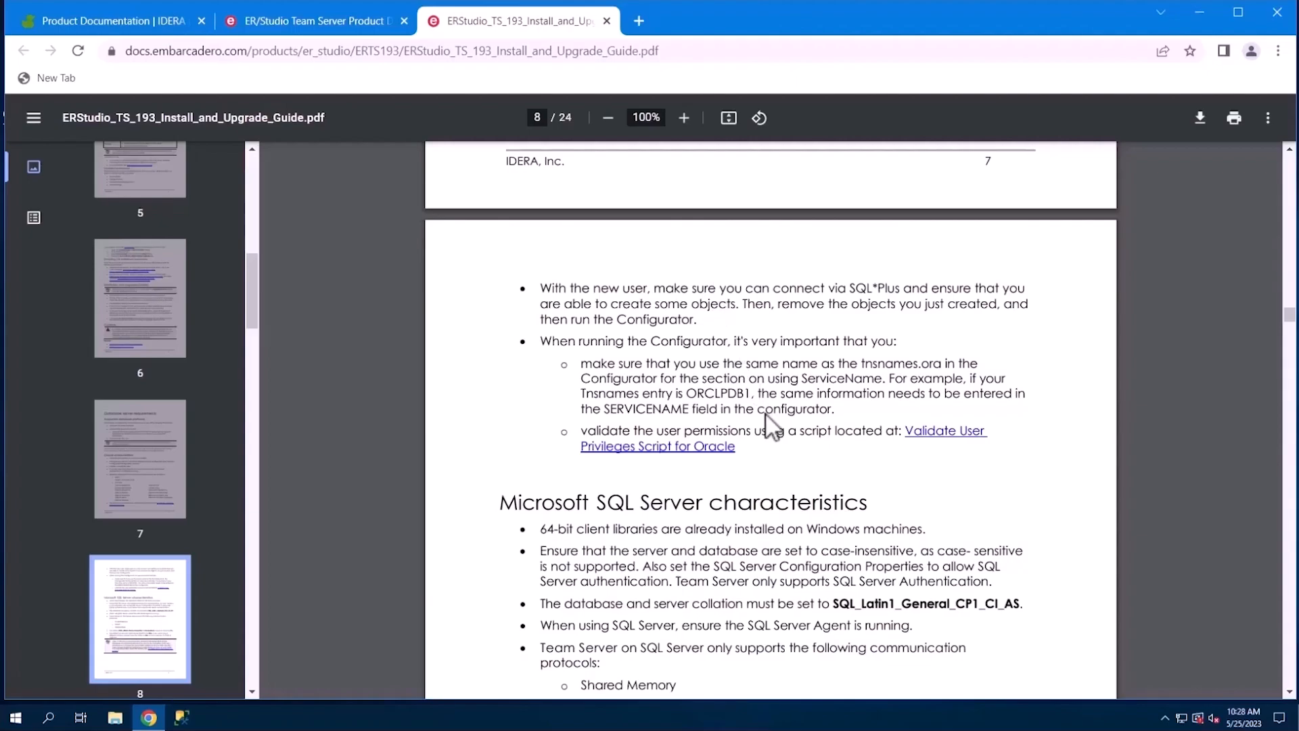
{"action": "scroll", "coordinate": [779, 473], "scroll_direction": "down", "scroll_amount": 3}
{"action": "scroll", "coordinate": [785, 514], "scroll_direction": "down", "scroll_amount": 20}
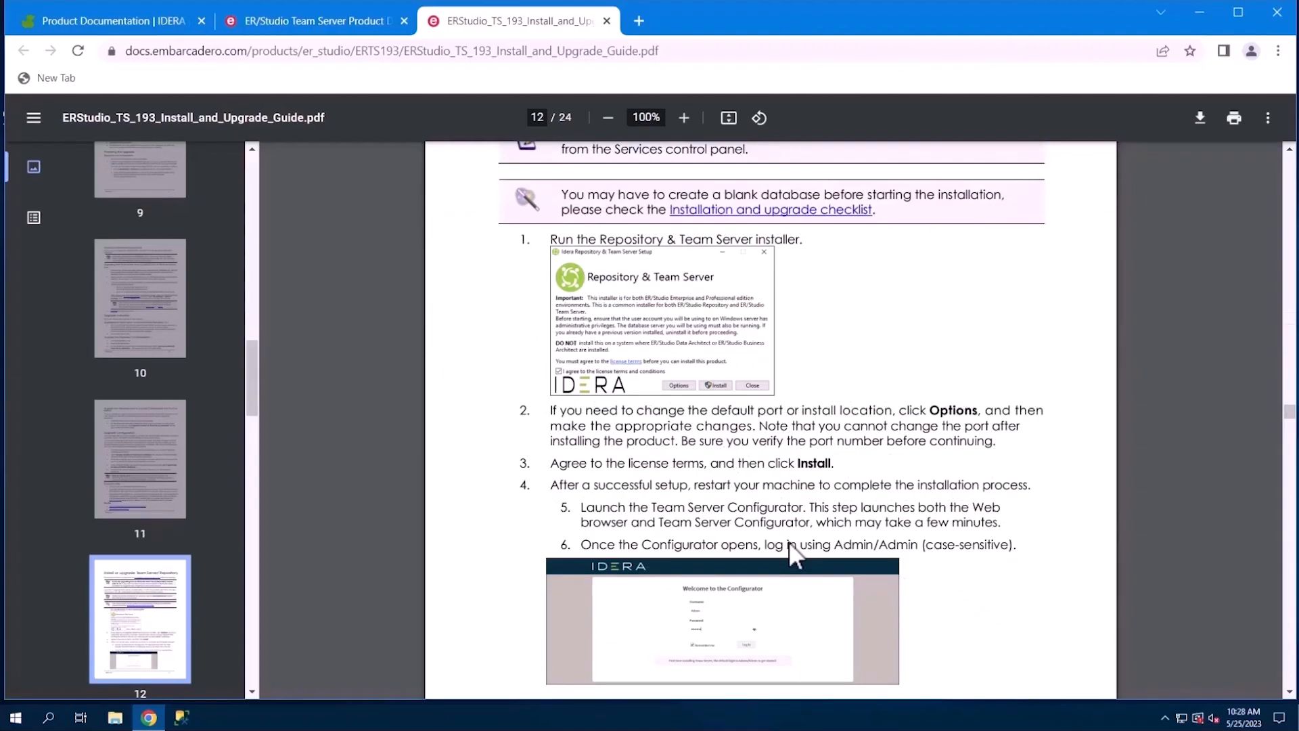
{"action": "scroll", "coordinate": [1016, 433], "scroll_direction": "down", "scroll_amount": 1}
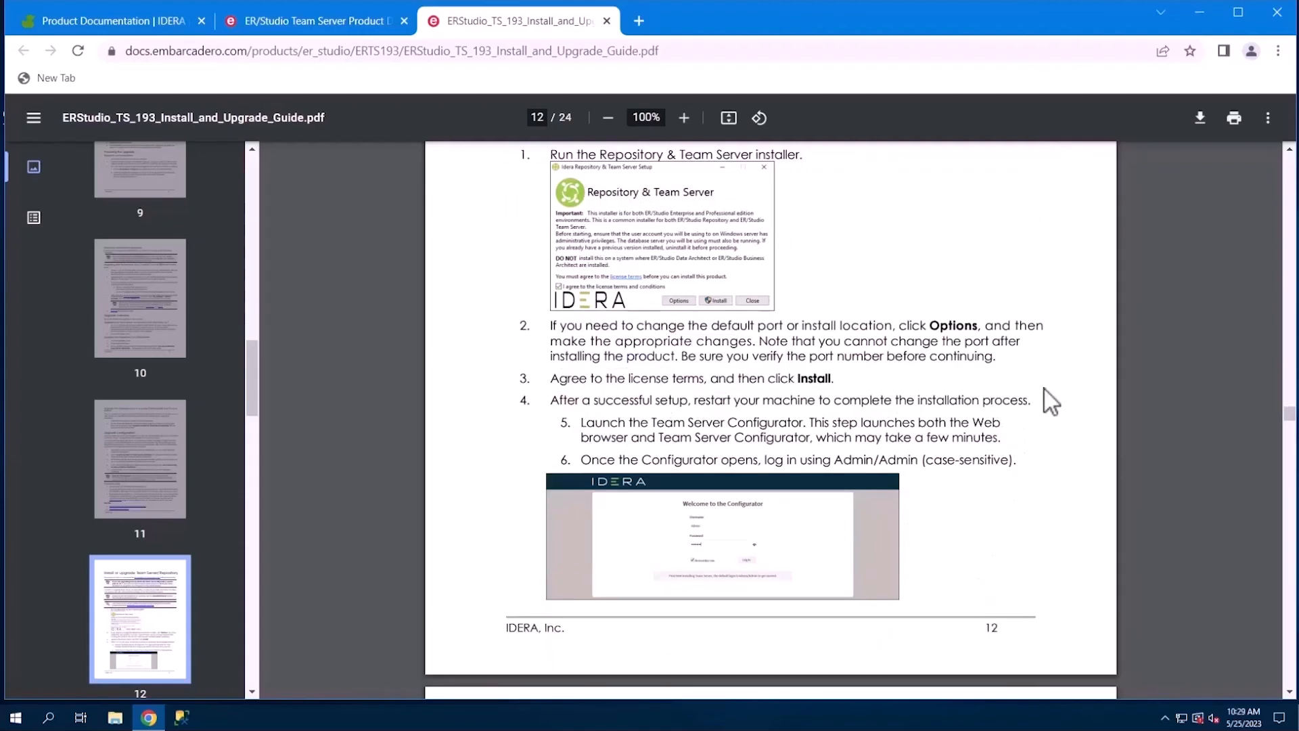
Launch the Team Server Configurator from the desktop and accept the Enterprise Team Edition upgrade and purchased license options.
{"action": "left_click", "coordinate": [1198, 13]}
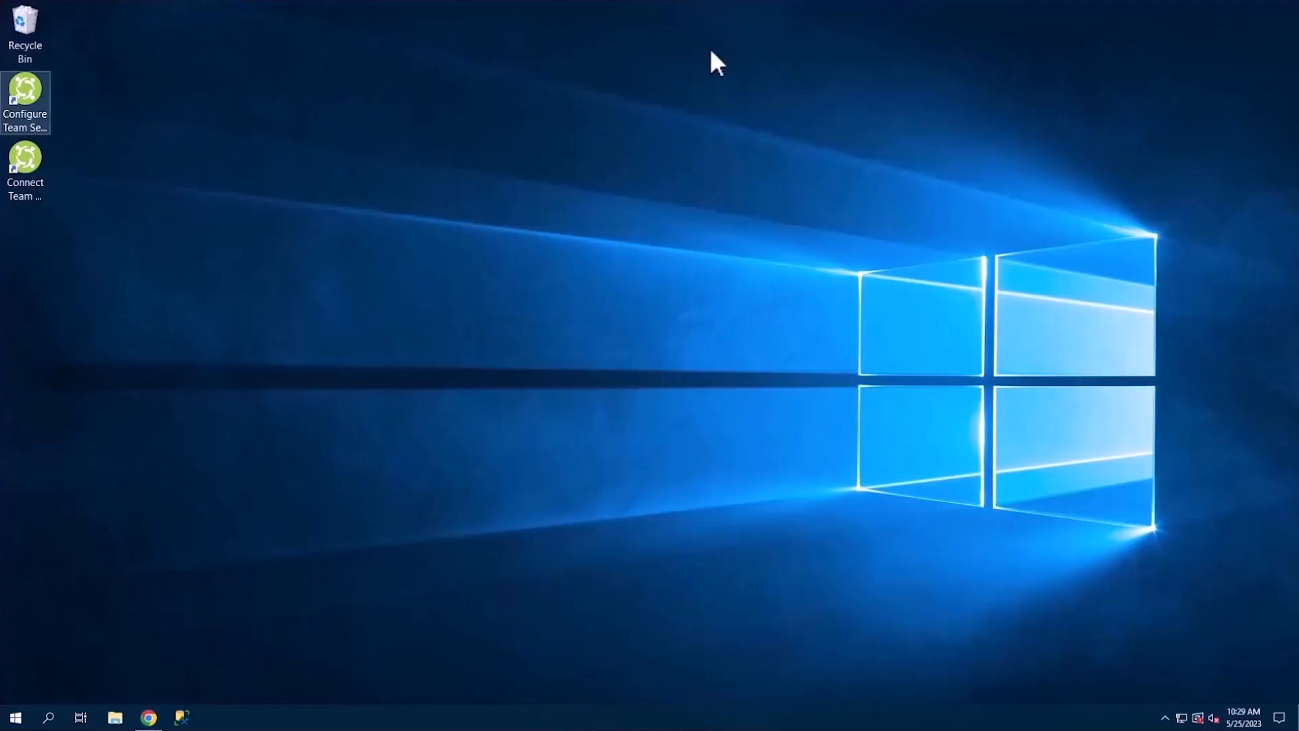
{"action": "left_click", "coordinate": [25, 95]}
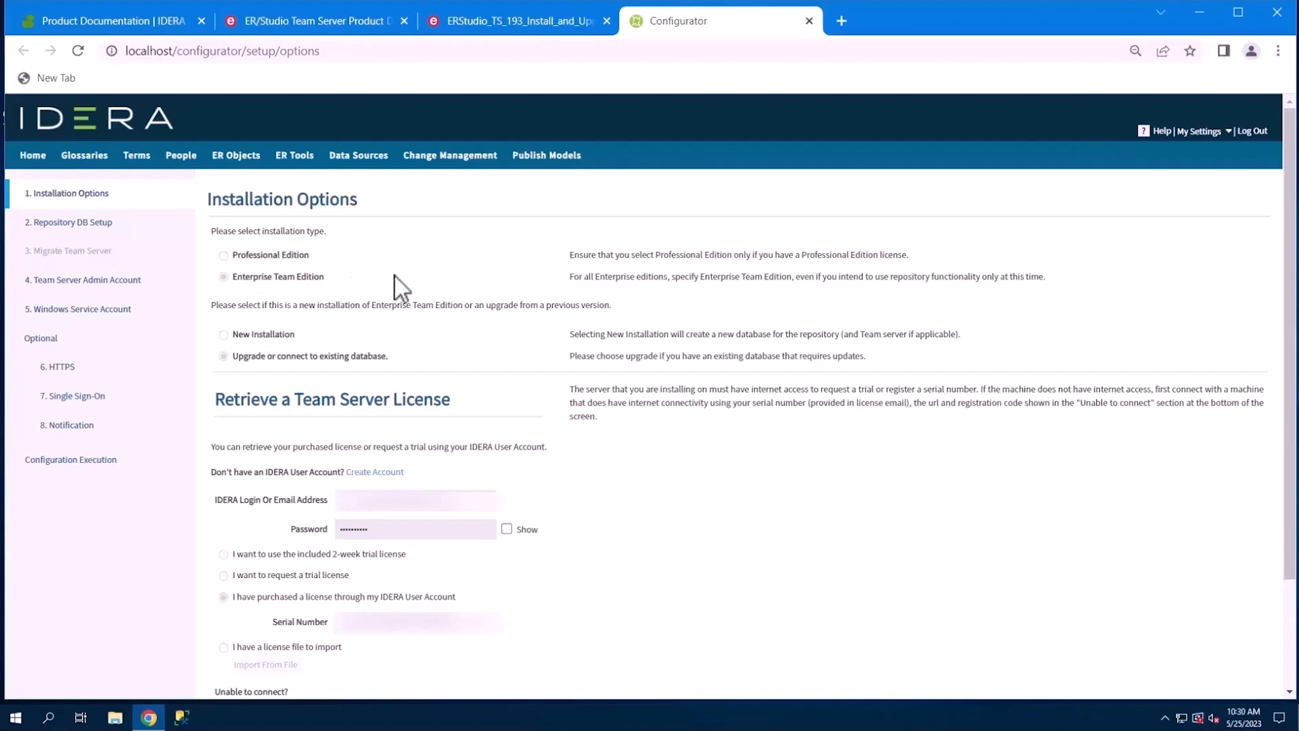
{"action": "scroll", "coordinate": [395, 277], "scroll_direction": "down", "scroll_amount": 2}
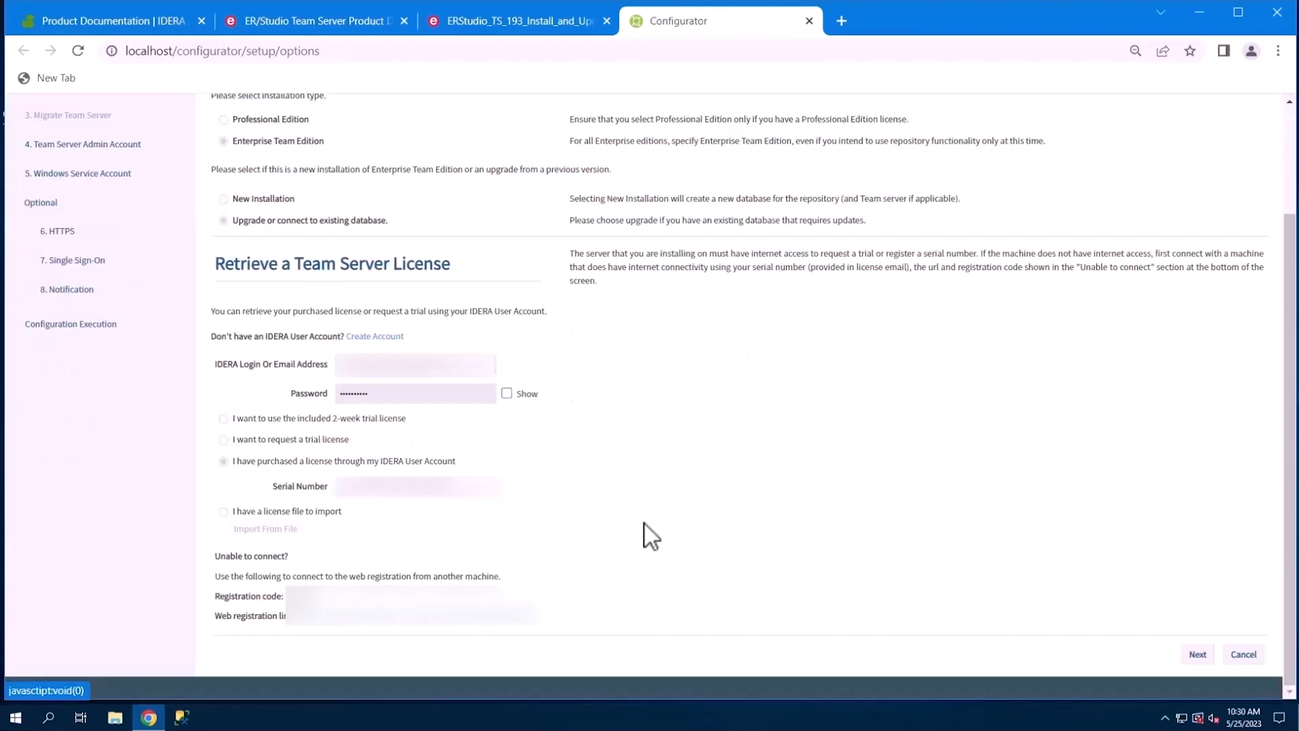
{"action": "left_click", "coordinate": [1197, 656]}
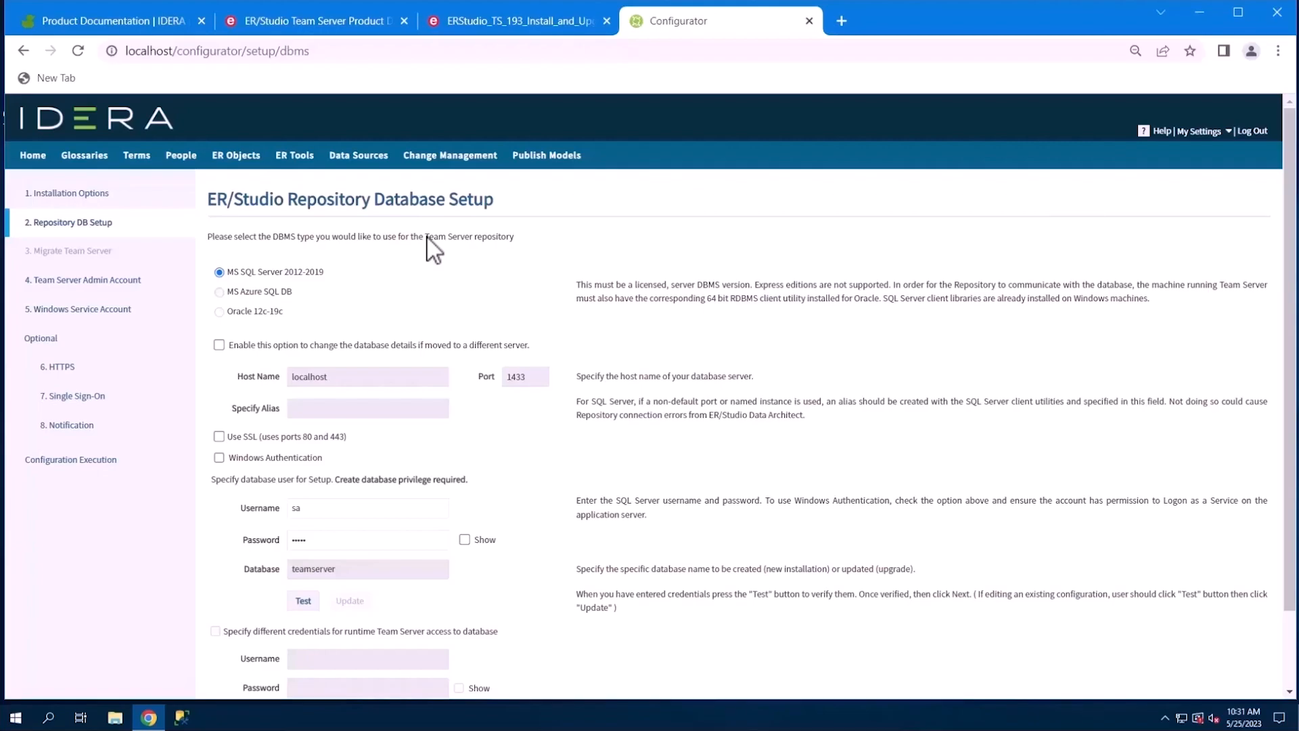
Test the SQL Server connection to the teamserver repository database, submit the update and continue to the administrator account setup.
{"action": "scroll", "coordinate": [427, 238], "scroll_direction": "down", "scroll_amount": 1}
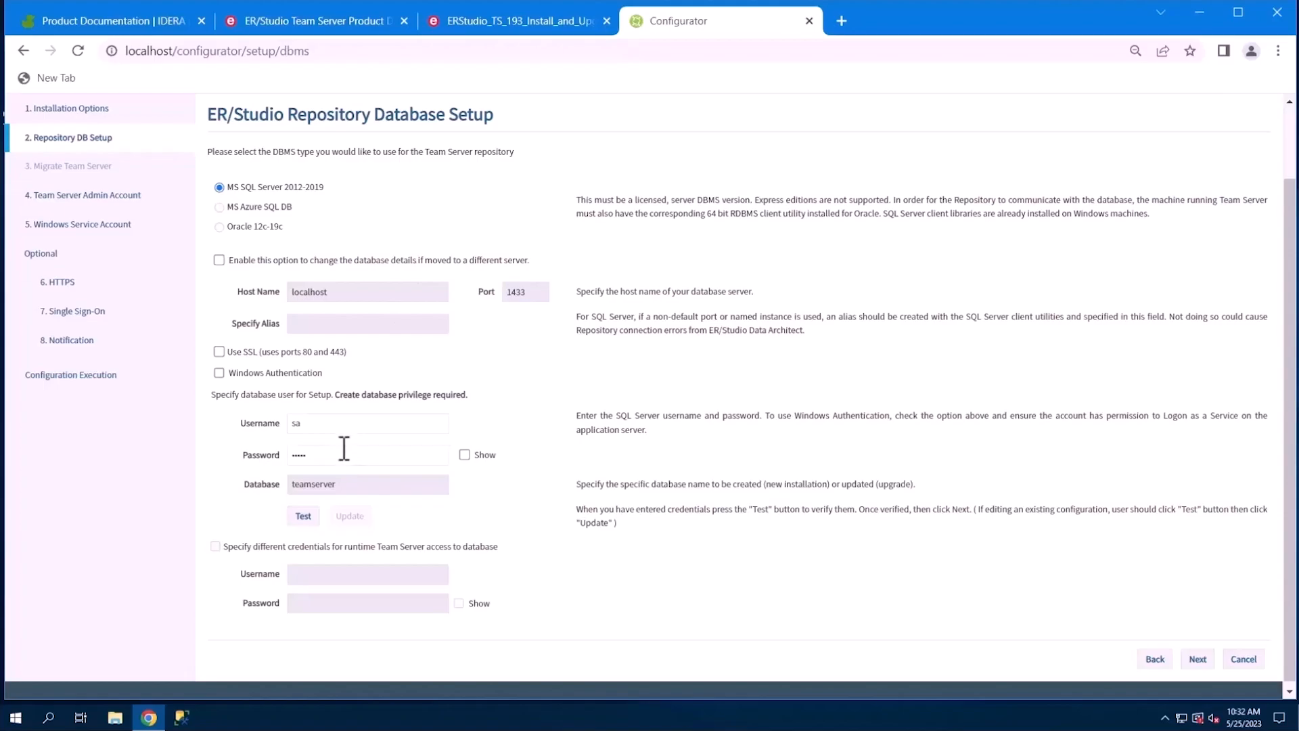
{"action": "left_click", "coordinate": [303, 517]}
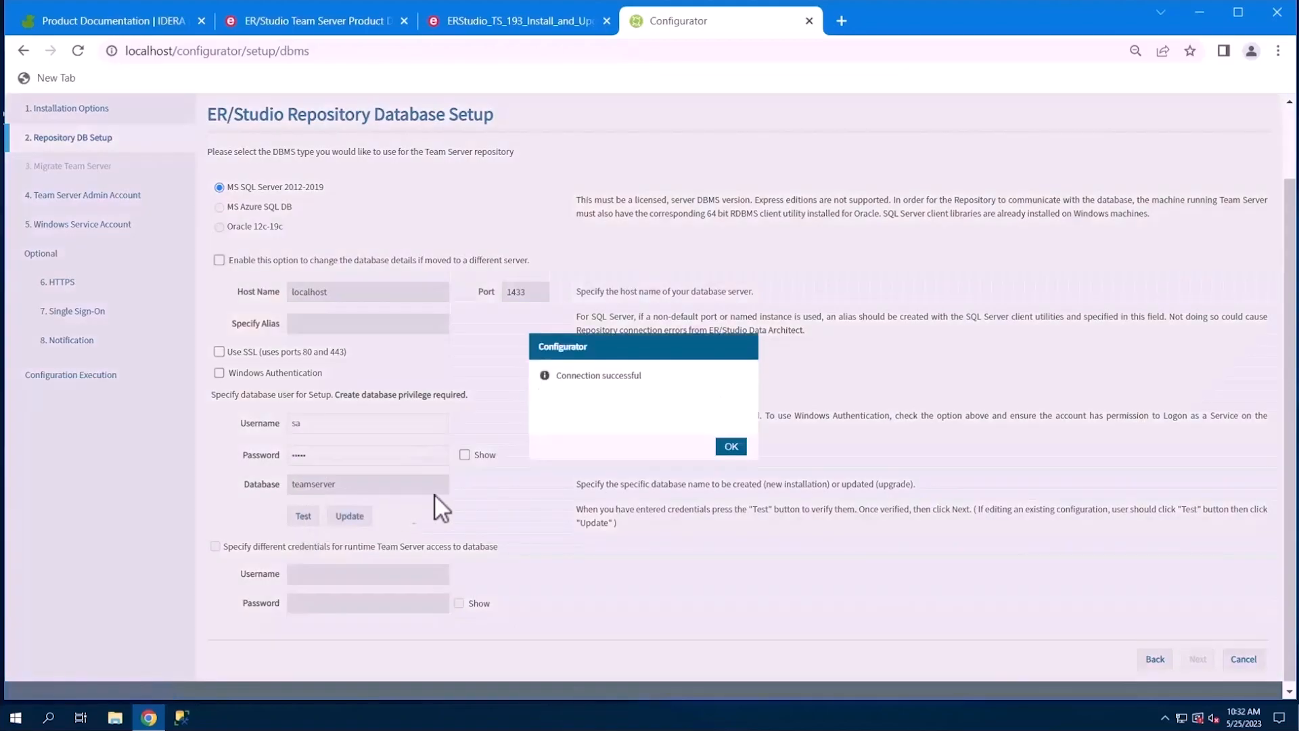
{"action": "left_click", "coordinate": [729, 447]}
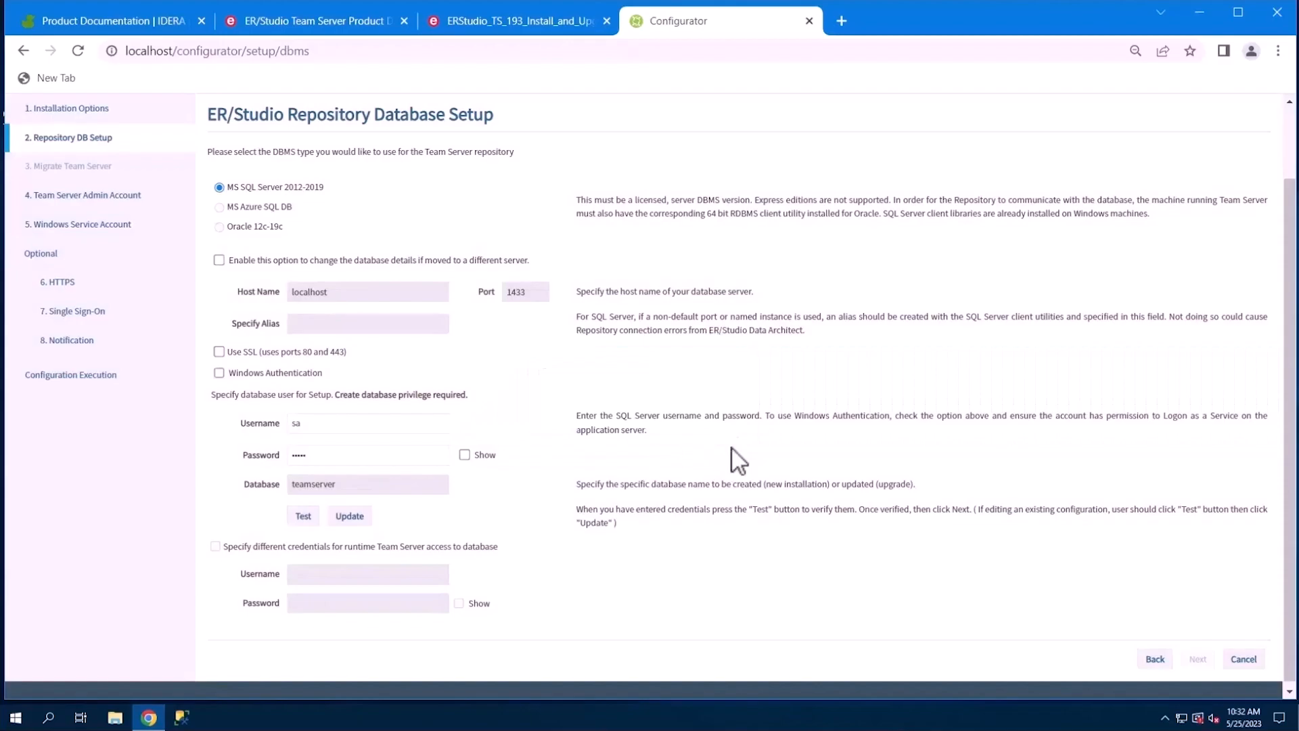
{"action": "left_click", "coordinate": [348, 517]}
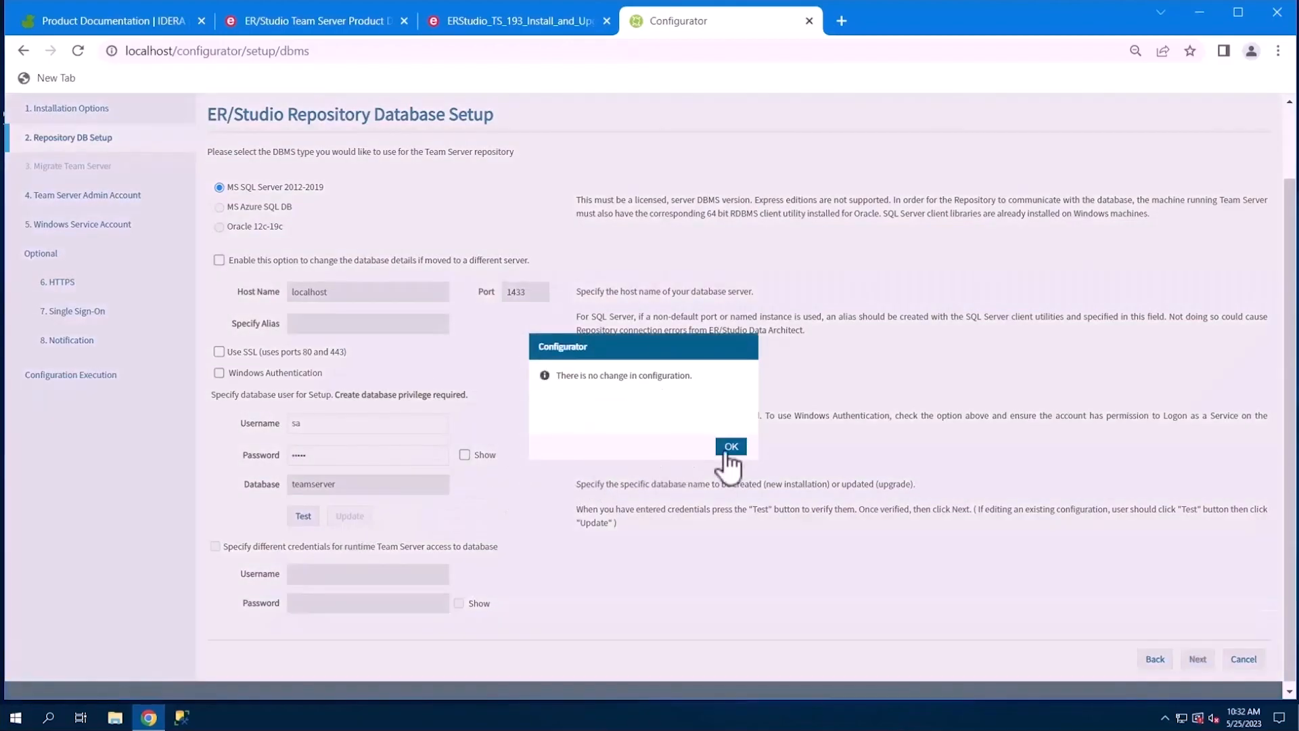
{"action": "left_click", "coordinate": [731, 447]}
{"action": "left_click", "coordinate": [1198, 658]}
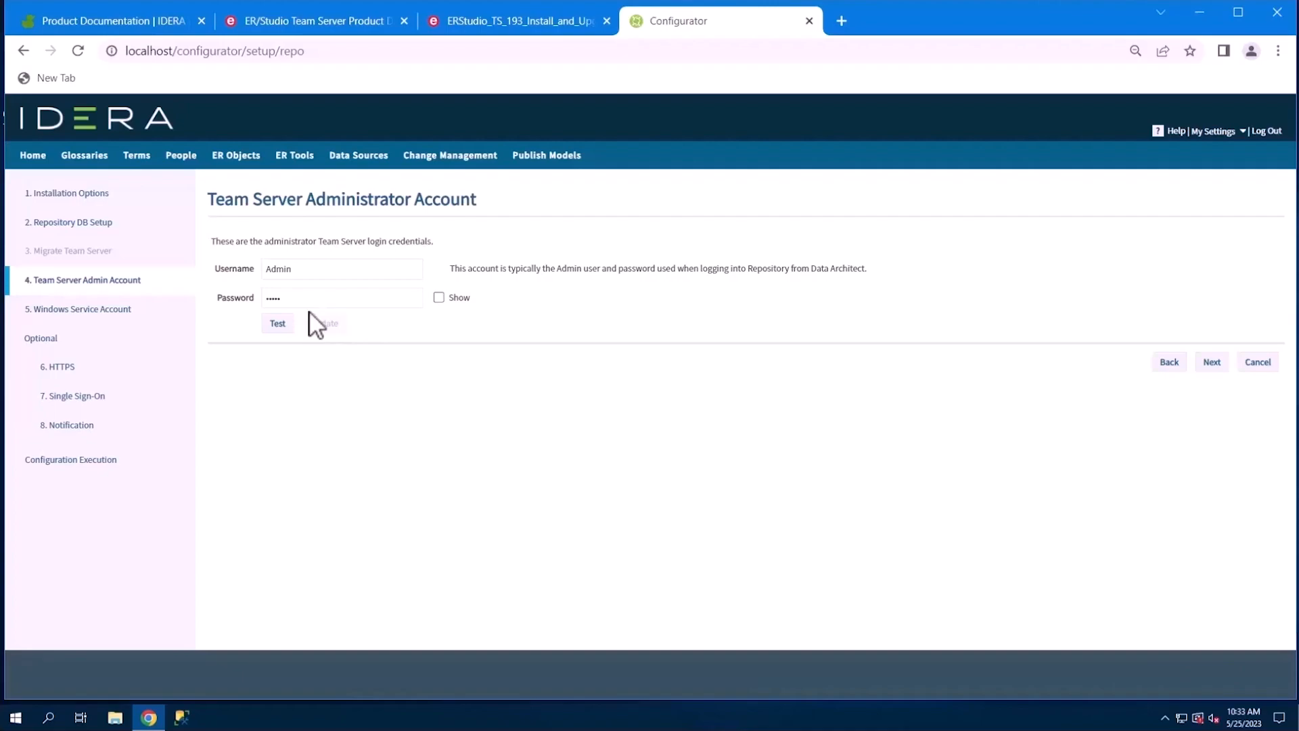
Verify the Team Server administrator credentials, submit the update and continue to the Windows service account setup.
{"action": "left_click", "coordinate": [279, 324]}
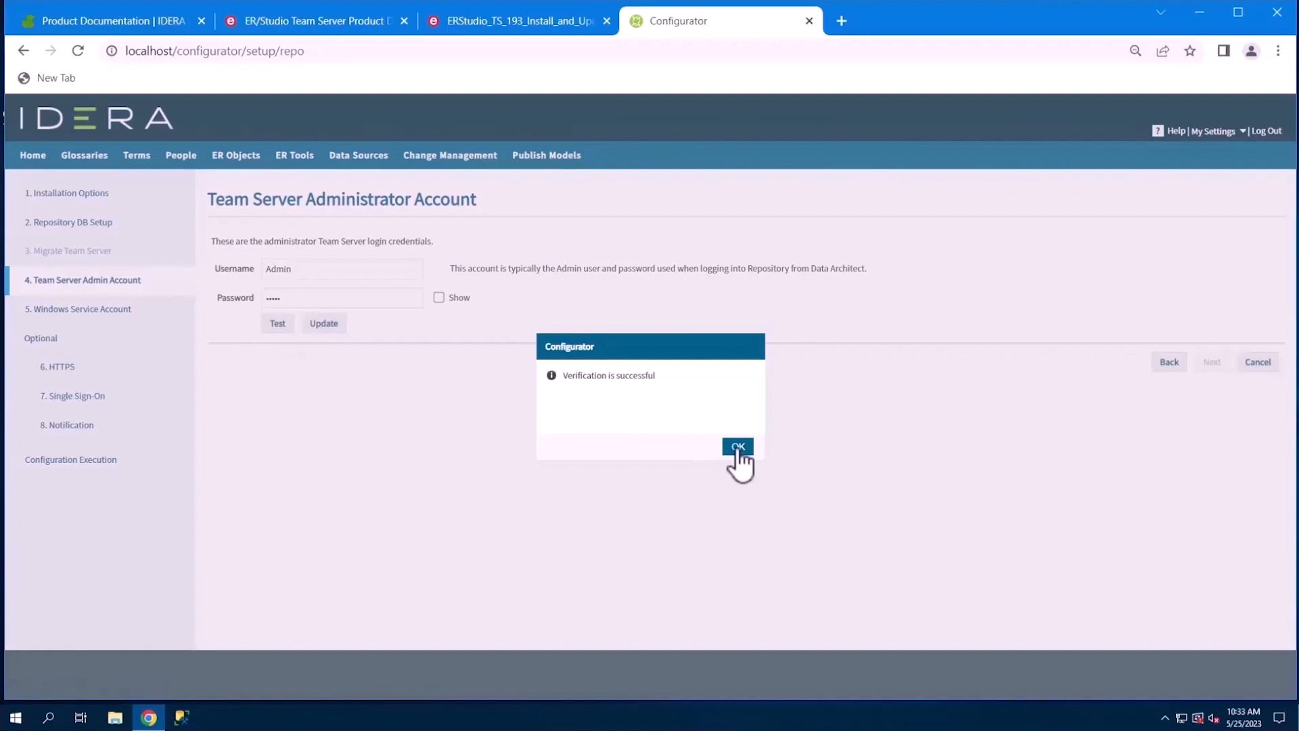
{"action": "left_click", "coordinate": [738, 448]}
{"action": "left_click", "coordinate": [326, 326]}
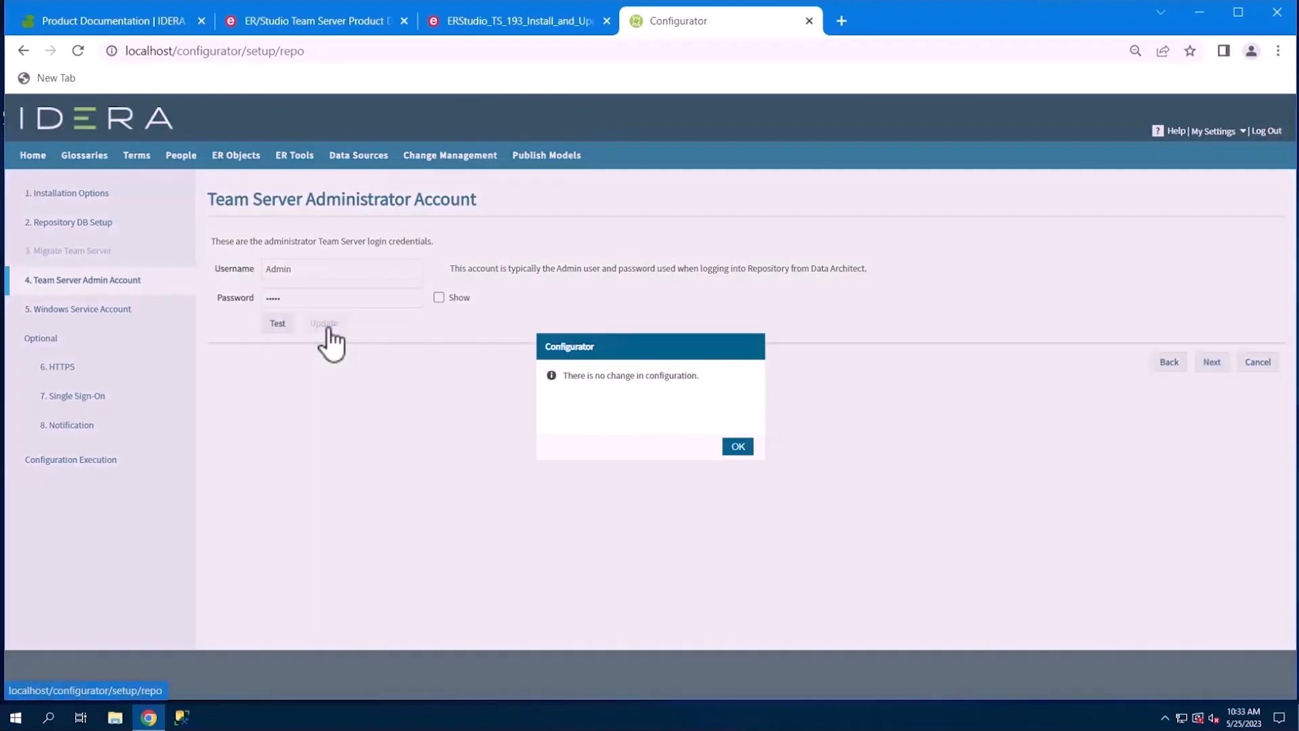
{"action": "left_click", "coordinate": [739, 446]}
{"action": "left_click", "coordinate": [1219, 364]}
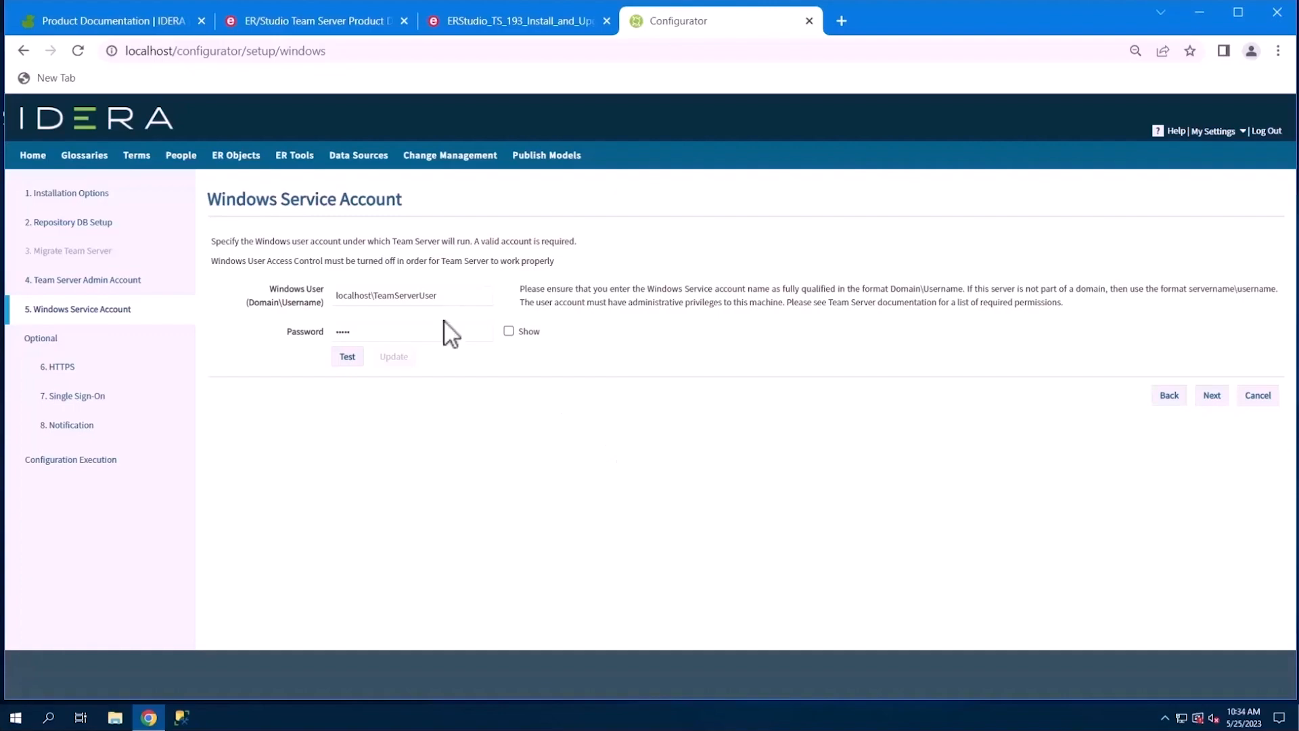
Verify the Windows service account credentials, submit the update and continue to the optional HTTPS setup.
{"action": "left_click", "coordinate": [348, 364]}
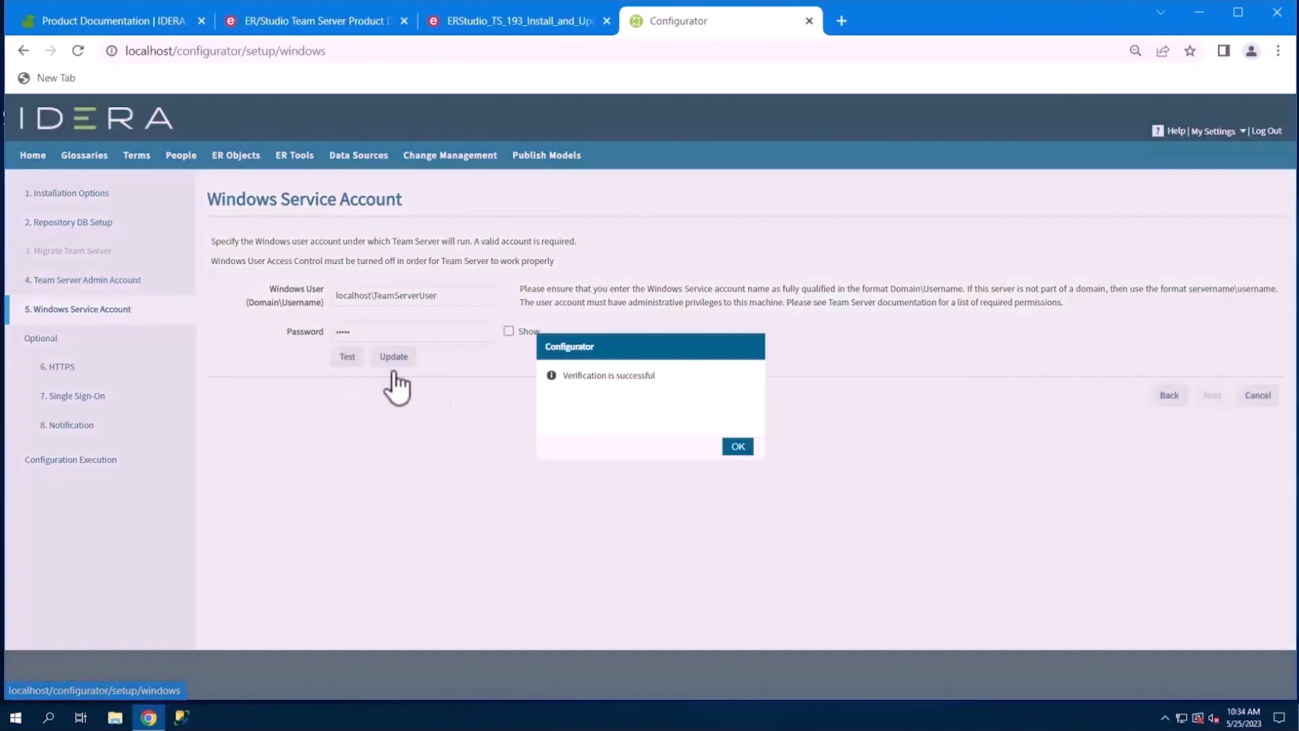
{"action": "left_click", "coordinate": [738, 448]}
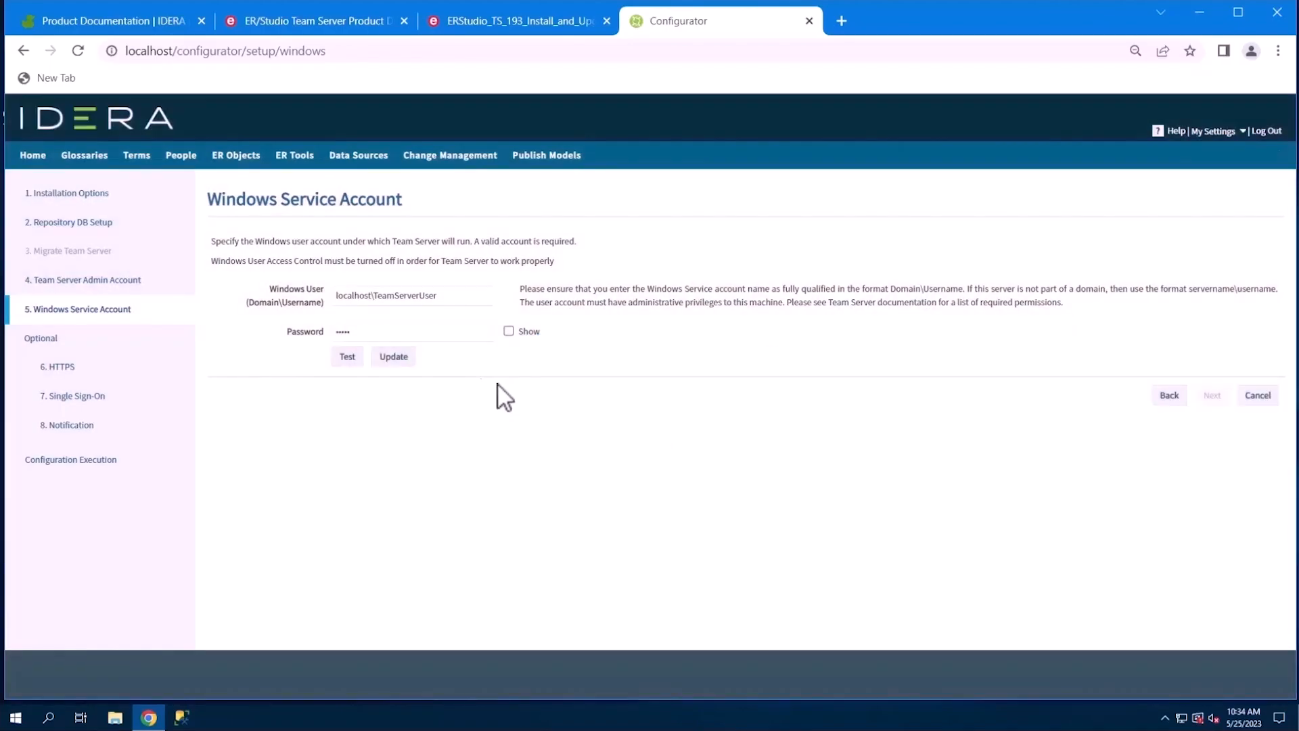
{"action": "left_click", "coordinate": [399, 364]}
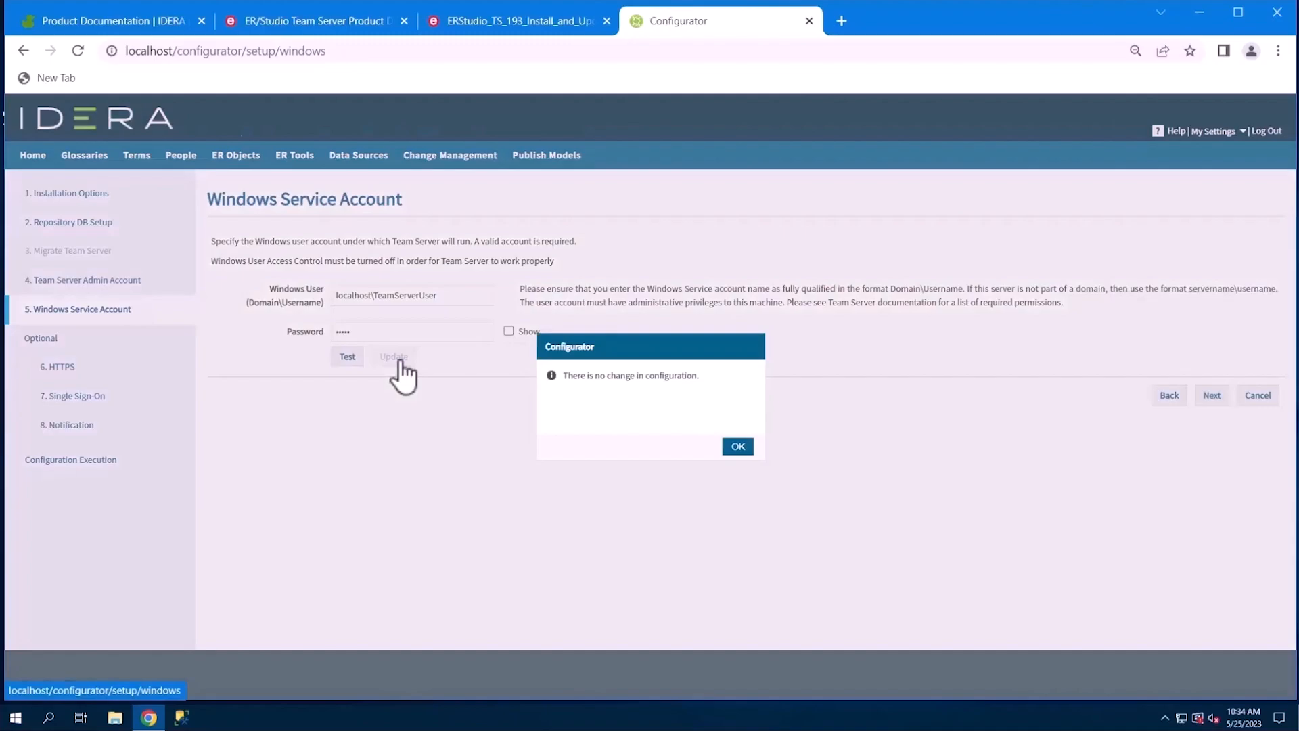
{"action": "left_click", "coordinate": [737, 445]}
{"action": "left_click", "coordinate": [1211, 397]}
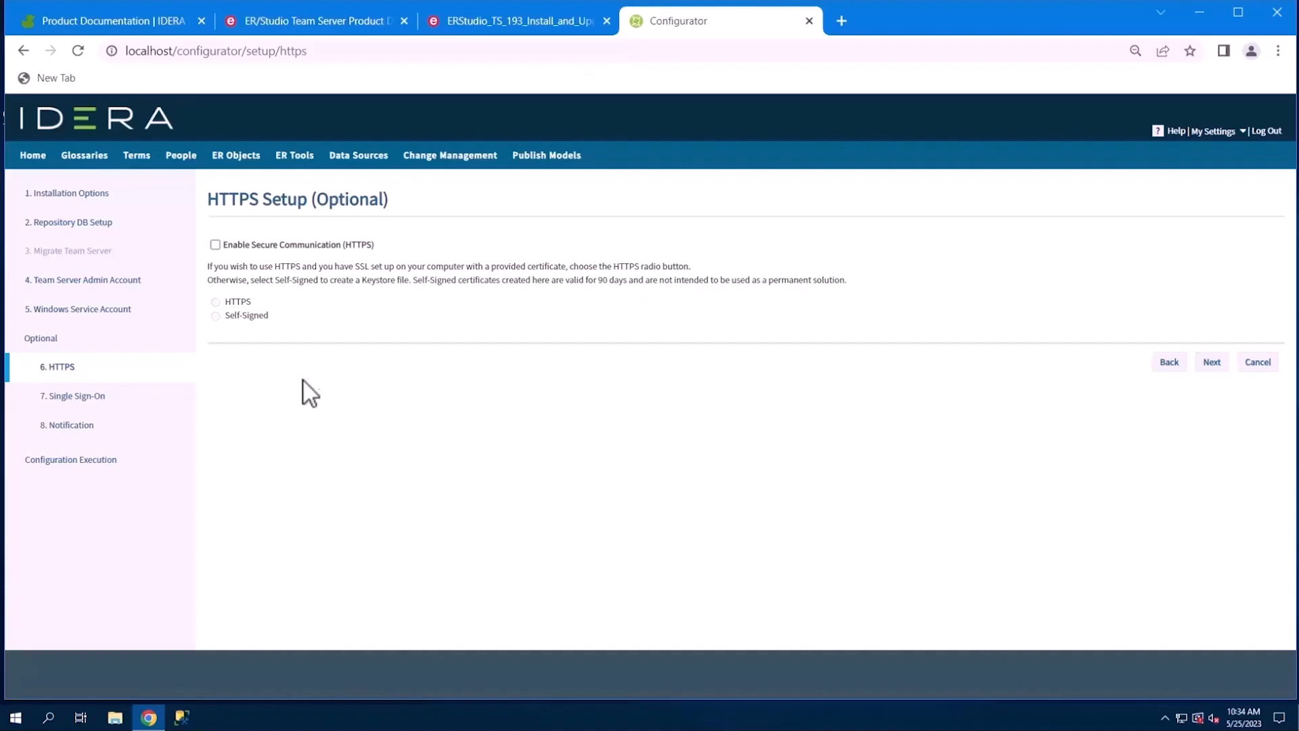
Skip the optional HTTPS, Single Sign-On and Notification settings, and complete the configuration execution to exit the Configurator.
{"action": "left_click", "coordinate": [1214, 364]}
{"action": "left_click", "coordinate": [1214, 514]}
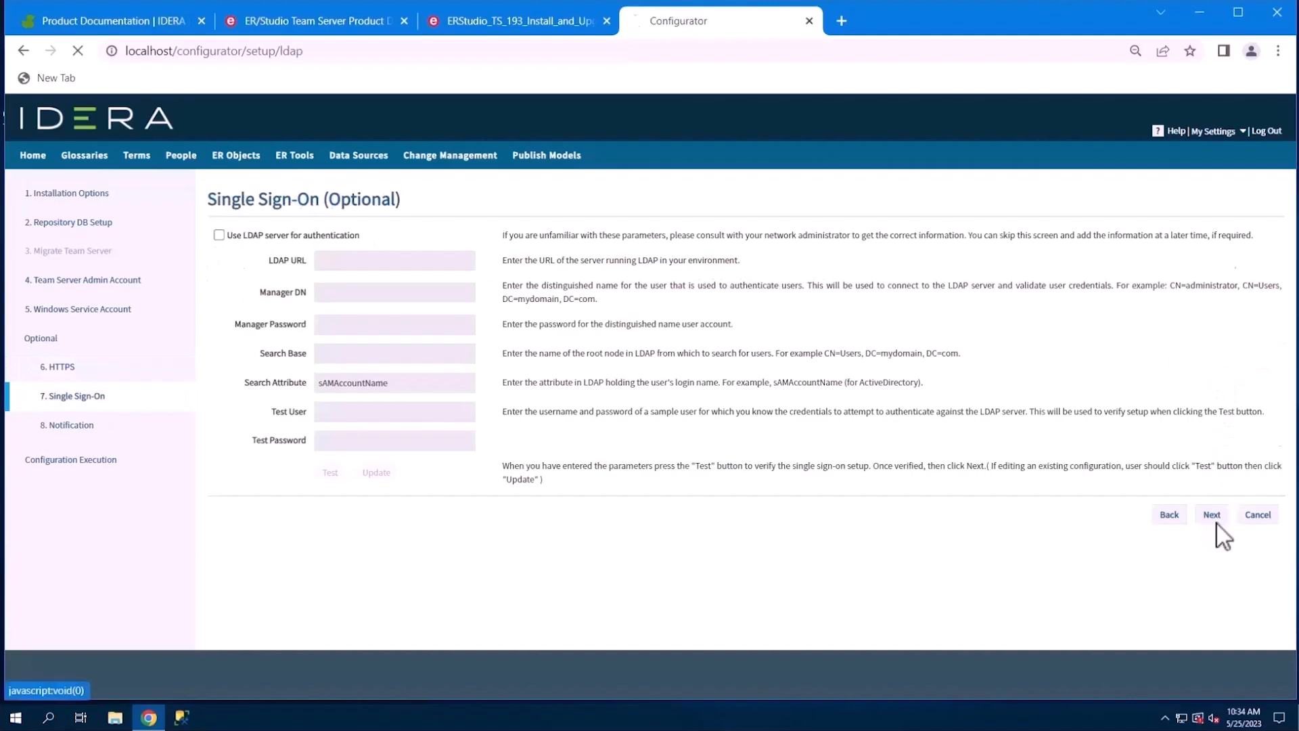
{"action": "left_click", "coordinate": [1213, 493]}
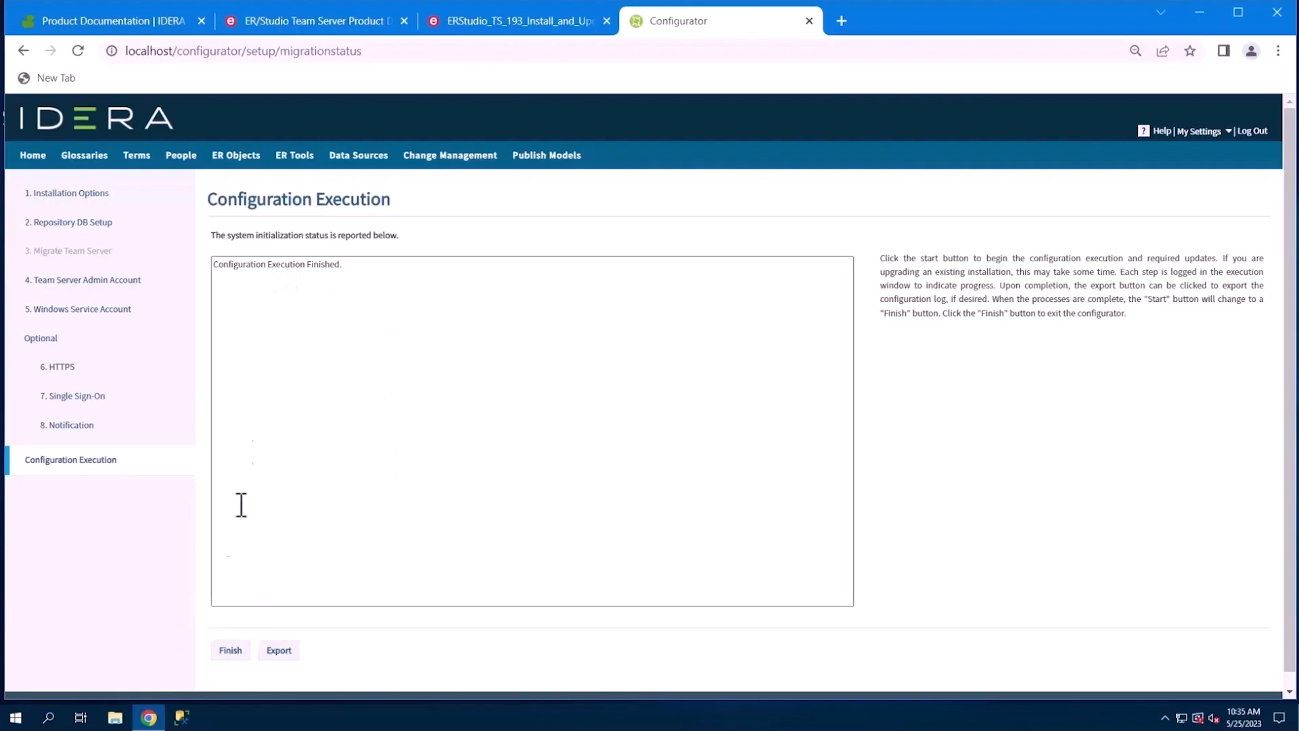
{"action": "left_click", "coordinate": [229, 651]}
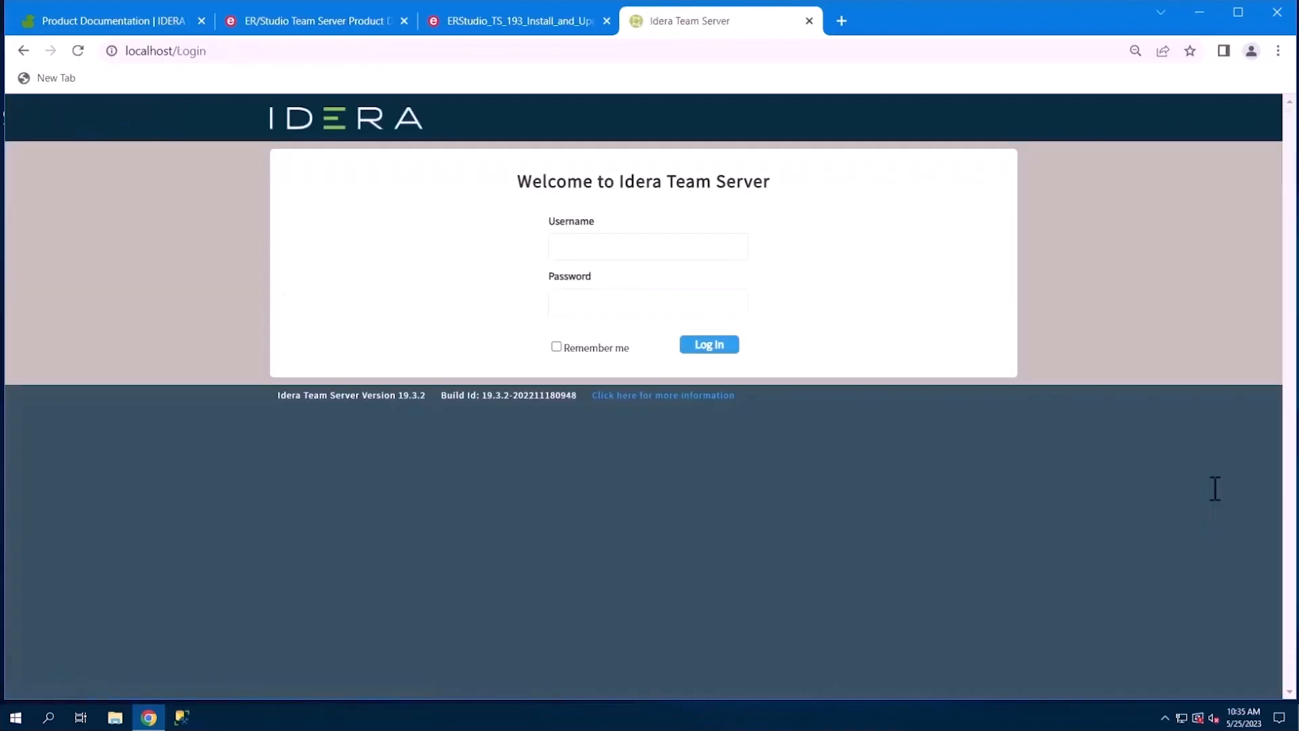
Log in to Idera Team Server with the username Admin and the account password.
{"action": "left_click", "coordinate": [591, 245]}
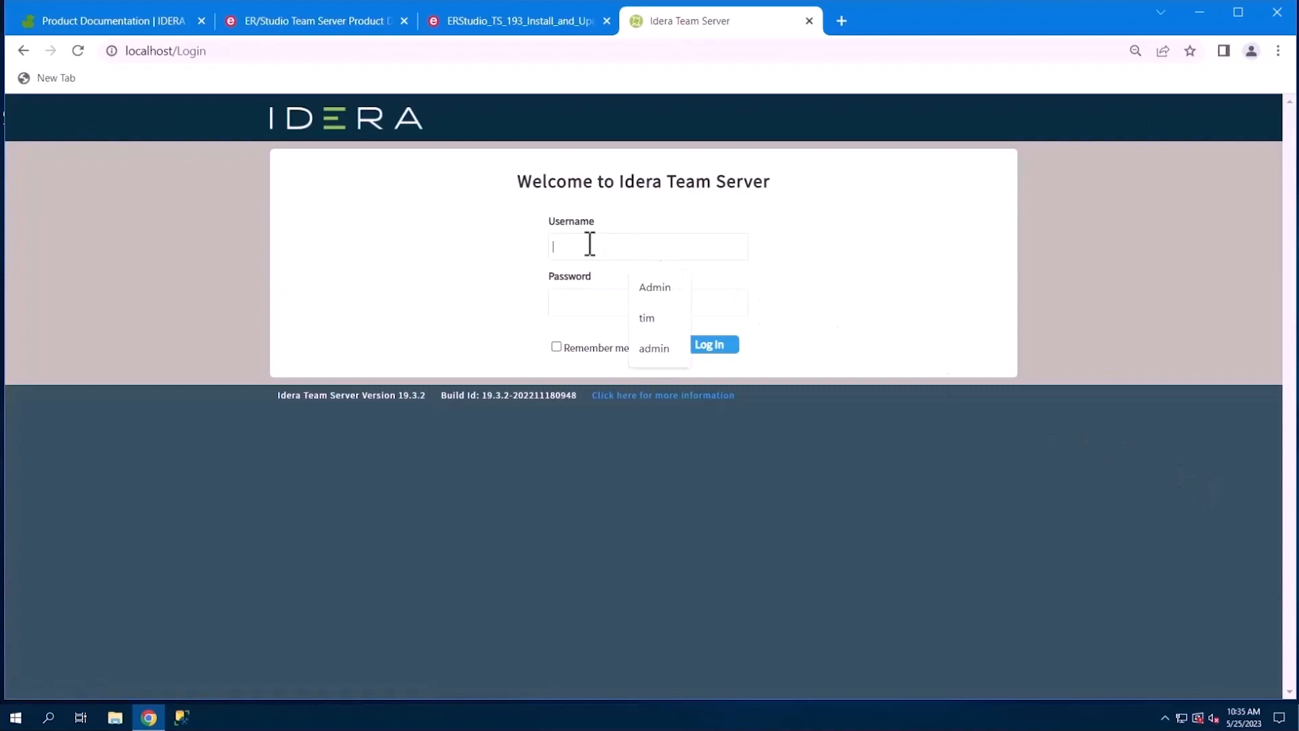
{"action": "left_click", "coordinate": [631, 296]}
{"action": "left_click", "coordinate": [603, 307]}
{"action": "type", "text": "•••••"}
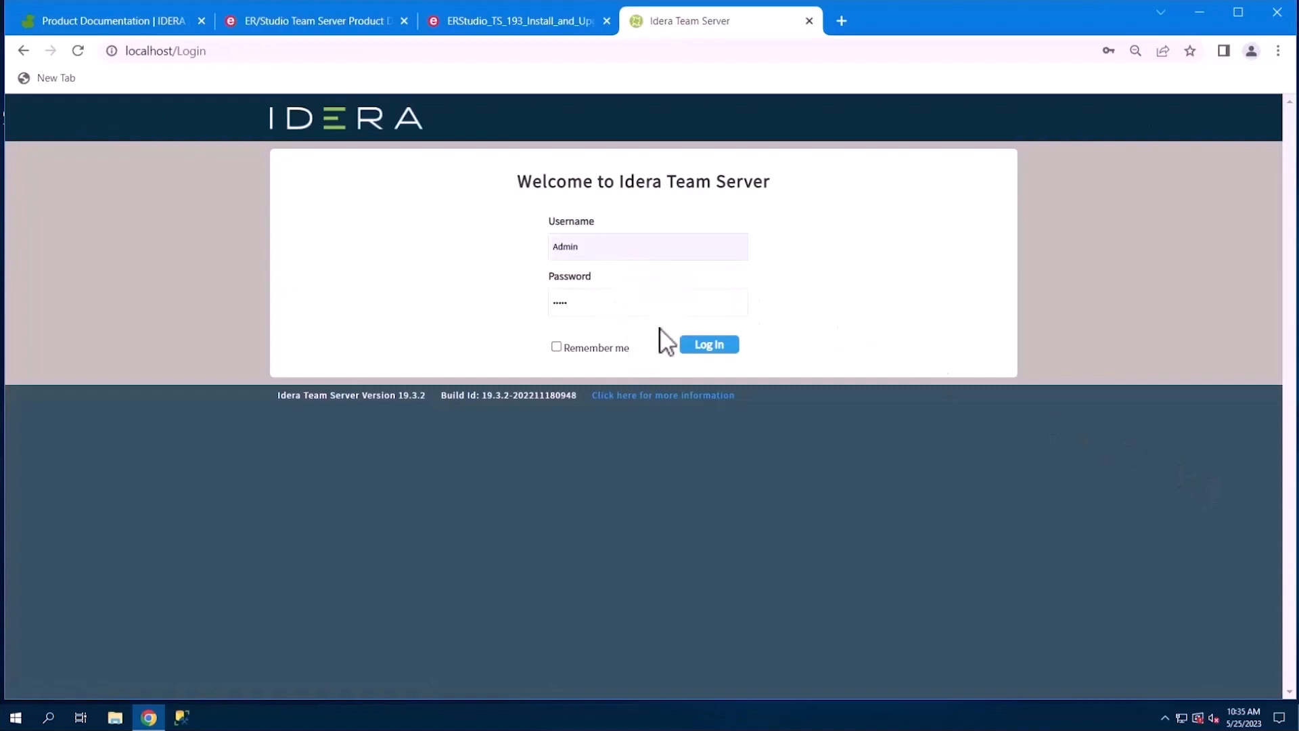
{"action": "left_click", "coordinate": [709, 346]}
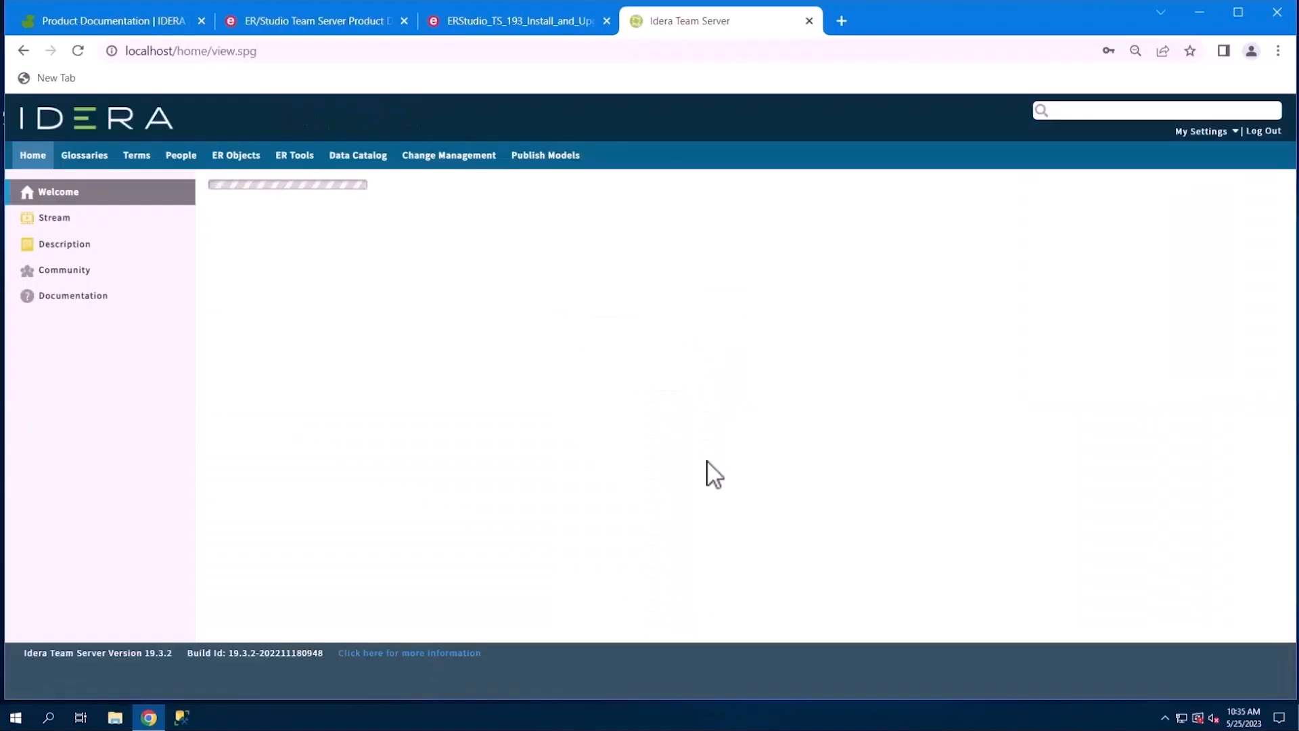